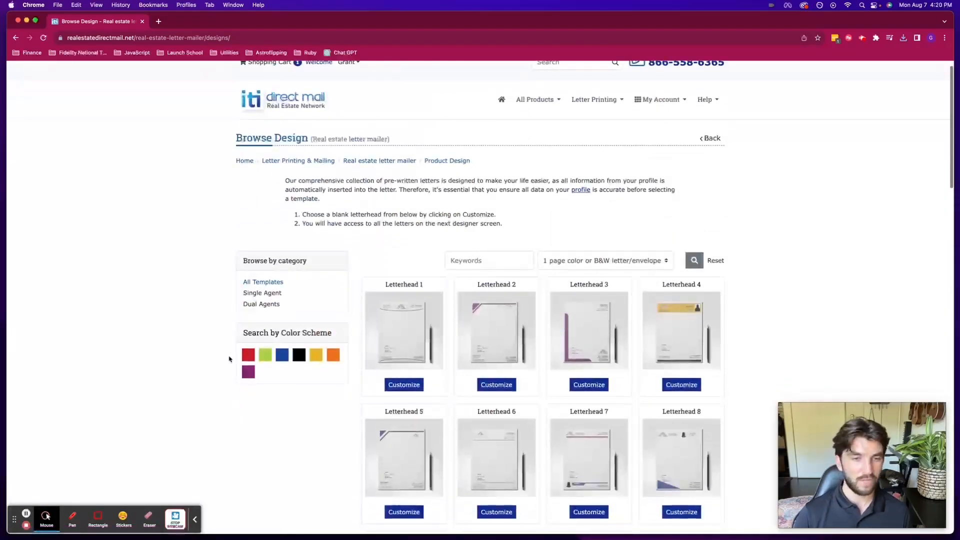
Step: Filter the letterhead templates by the red and blue color schemes in turn, and clear the color filter
left_click(248, 356)
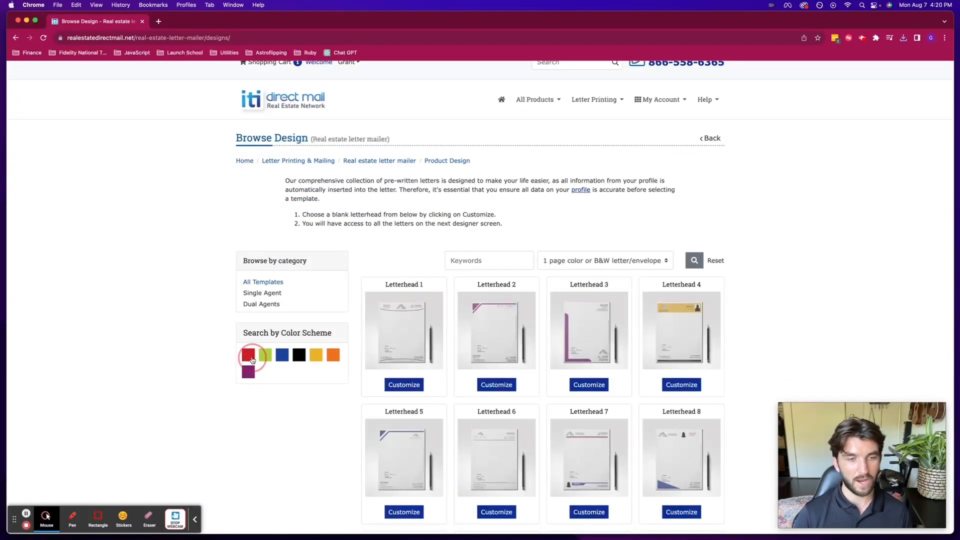
scroll(251, 359, "down", 1)
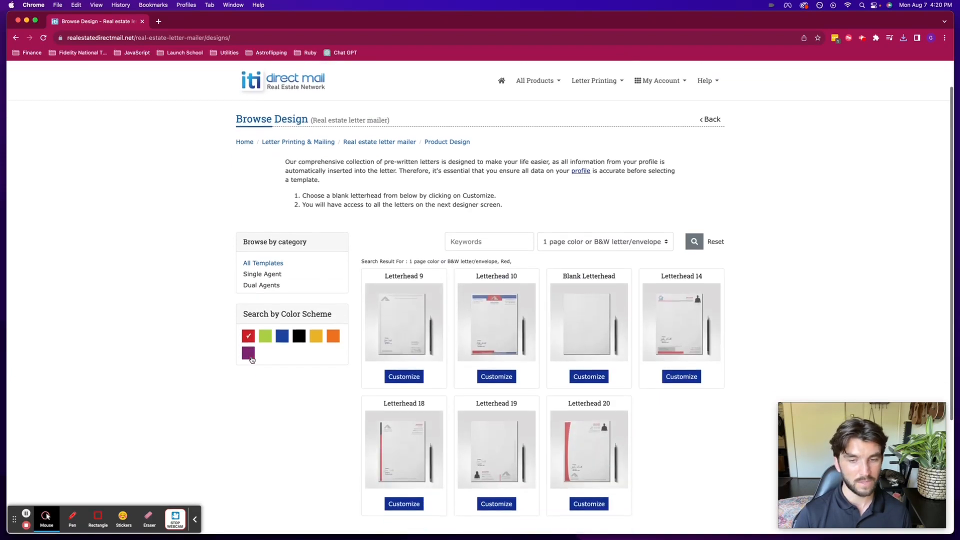
left_click(247, 328)
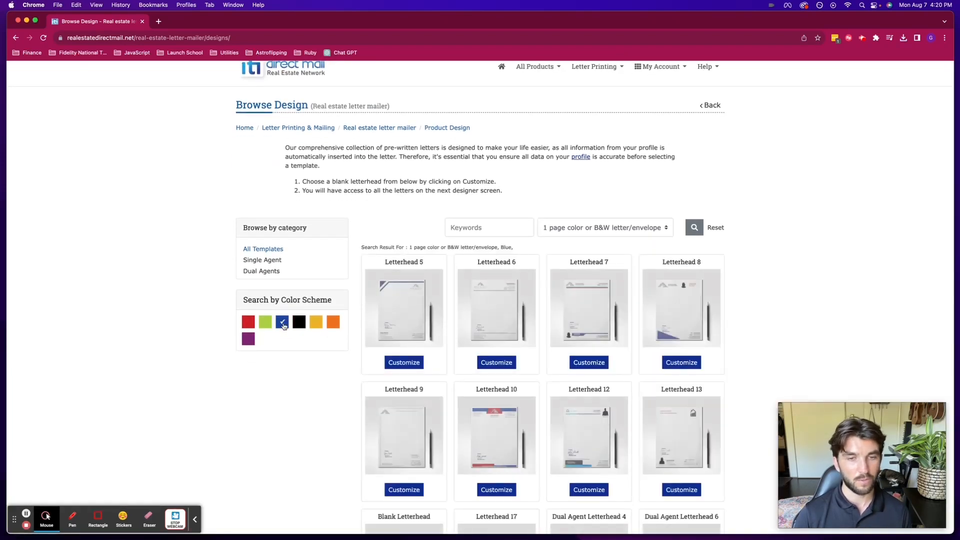
left_click(283, 326)
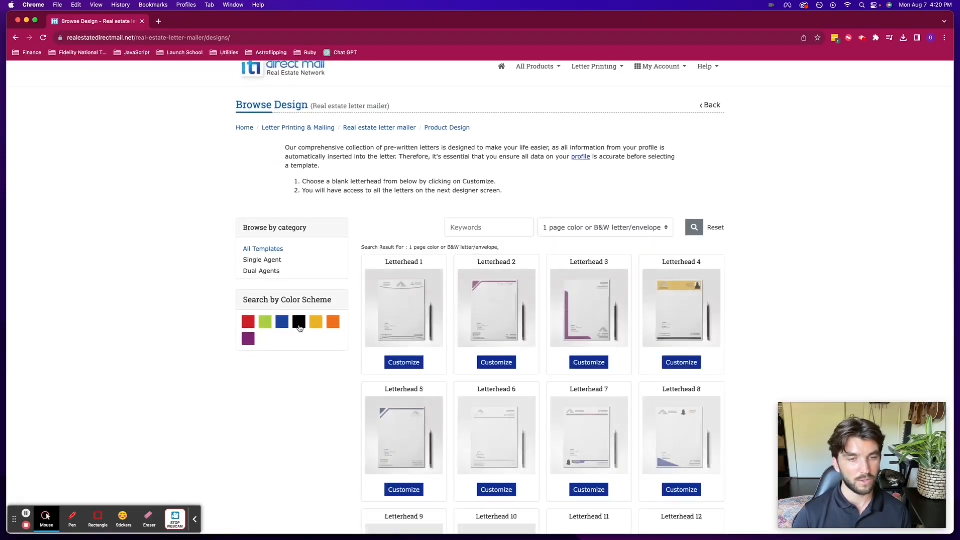
Step: Browse the full set of letterhead templates and open Letterhead 28 for customizing
scroll(299, 326, "down", 2)
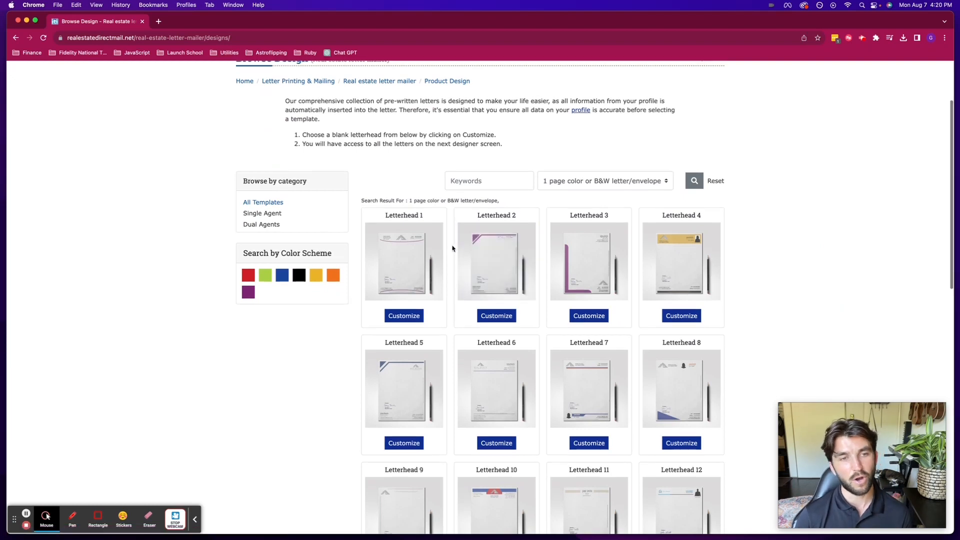
scroll(455, 248, "up", 1)
scroll(454, 248, "down", 10)
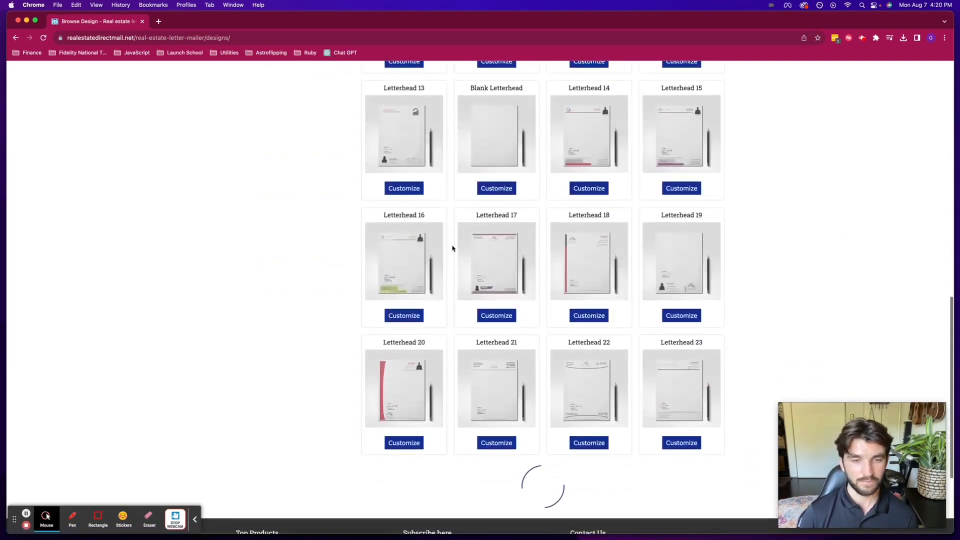
scroll(452, 249, "down", 5)
scroll(452, 248, "down", 3)
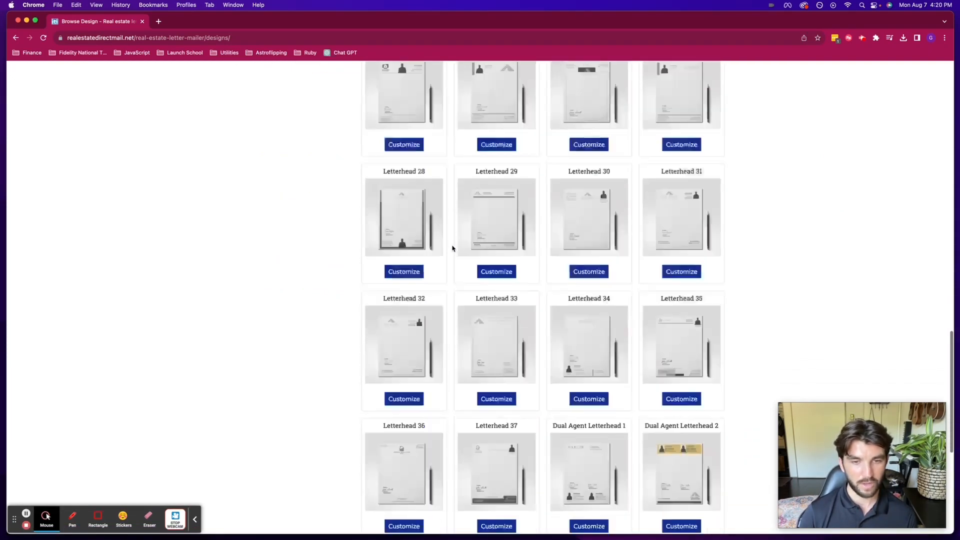
left_click(409, 273)
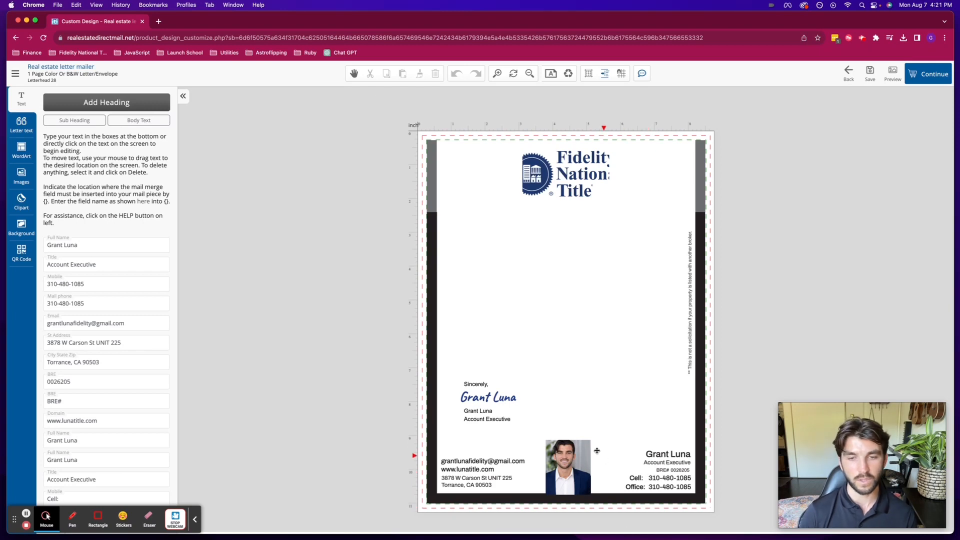
Step: Move the Fidelity National Title logo from the header's center to the upper-left corner of the letter and deselect it
left_click(580, 167)
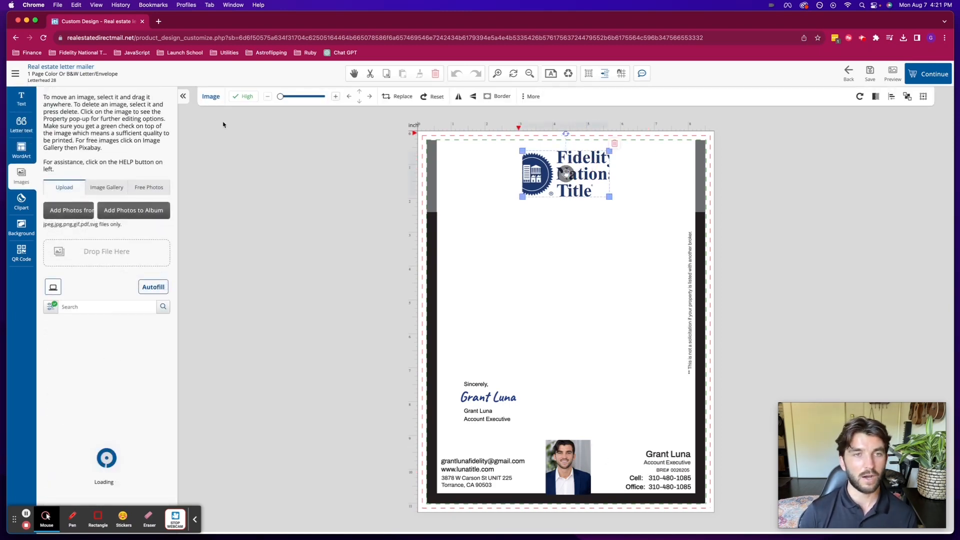
mouse_move(592, 188)
left_mouse_down()
mouse_move(582, 185)
mouse_move(597, 186)
left_mouse_up()
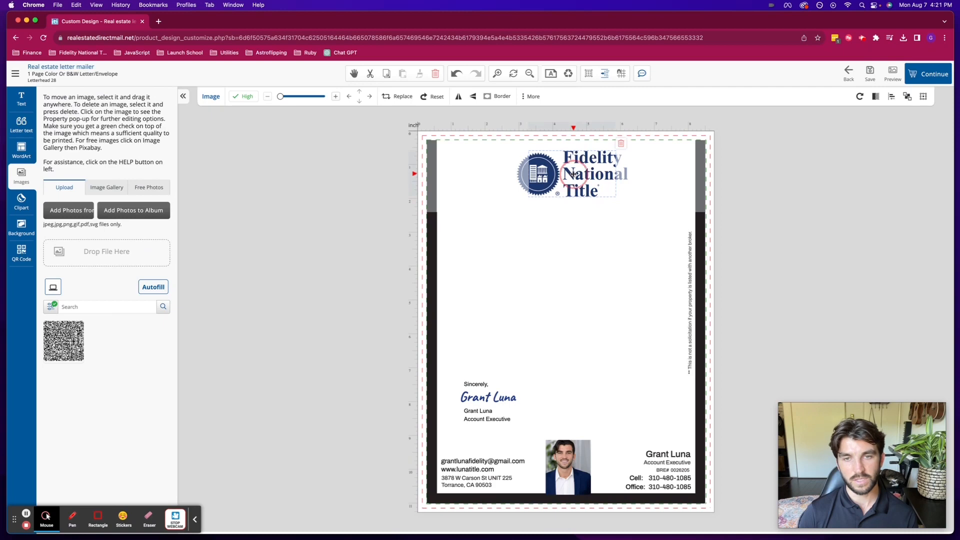
left_click(674, 184)
left_click(580, 175)
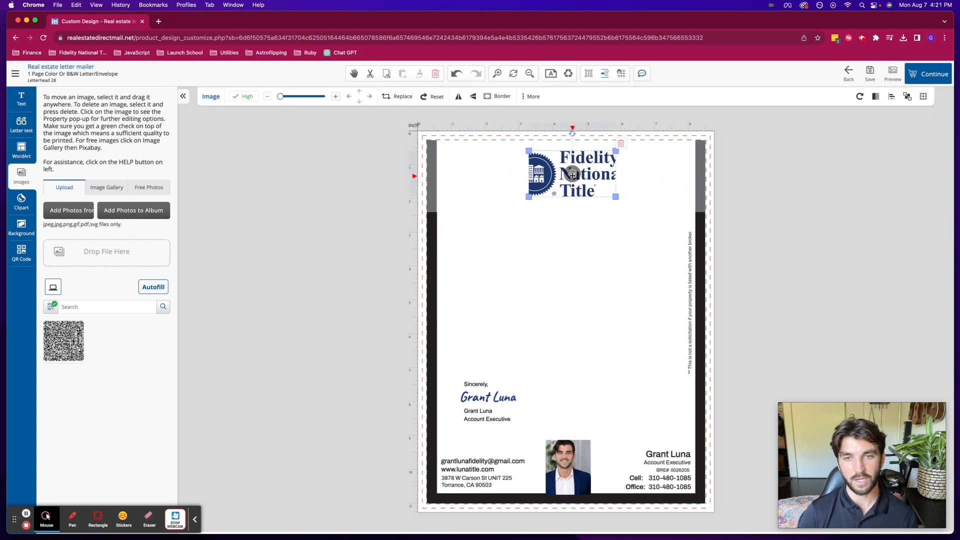
left_click_drag(572, 176, 518, 172)
left_click(772, 185)
left_click_drag(589, 172, 498, 169)
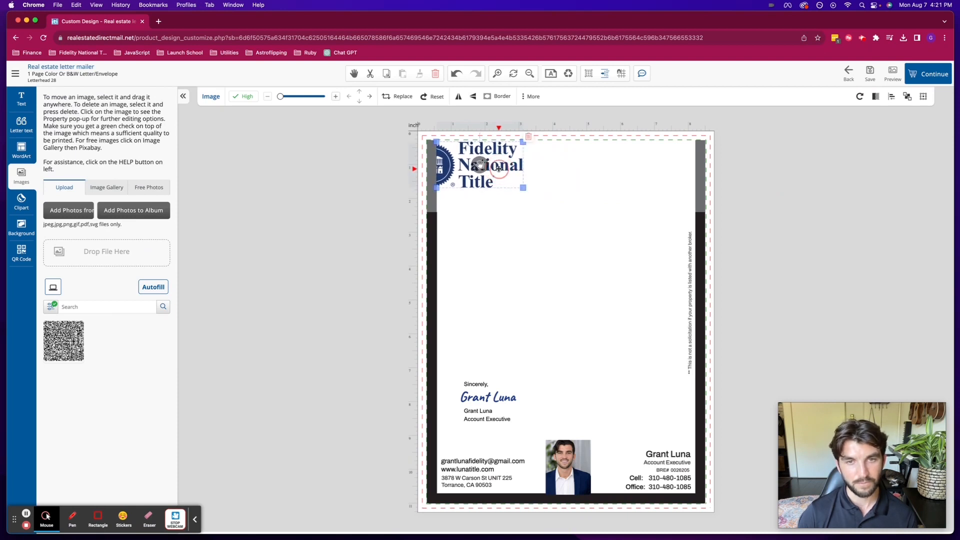
left_click(317, 225)
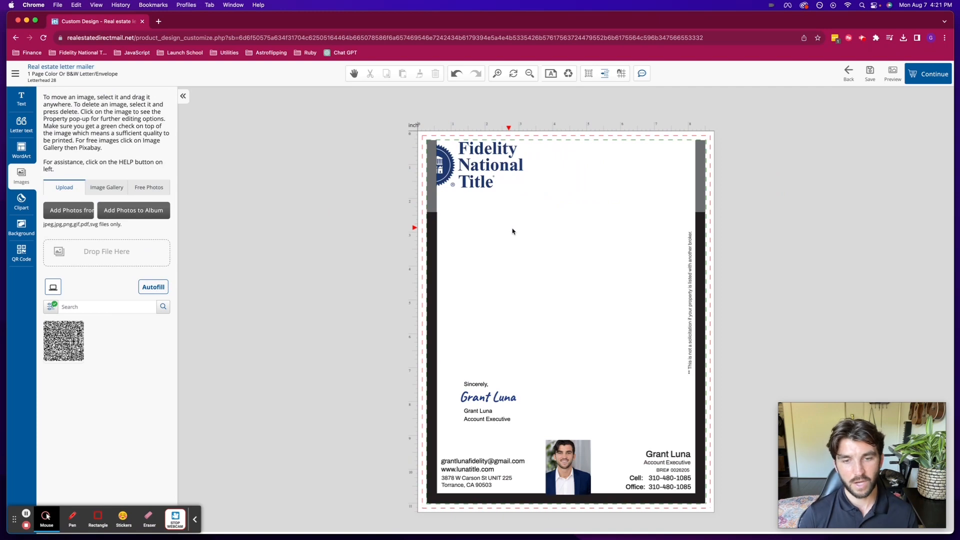
Step: Select the handwritten signature text to check its font settings, and deselect it
left_click(488, 397)
left_click(488, 397)
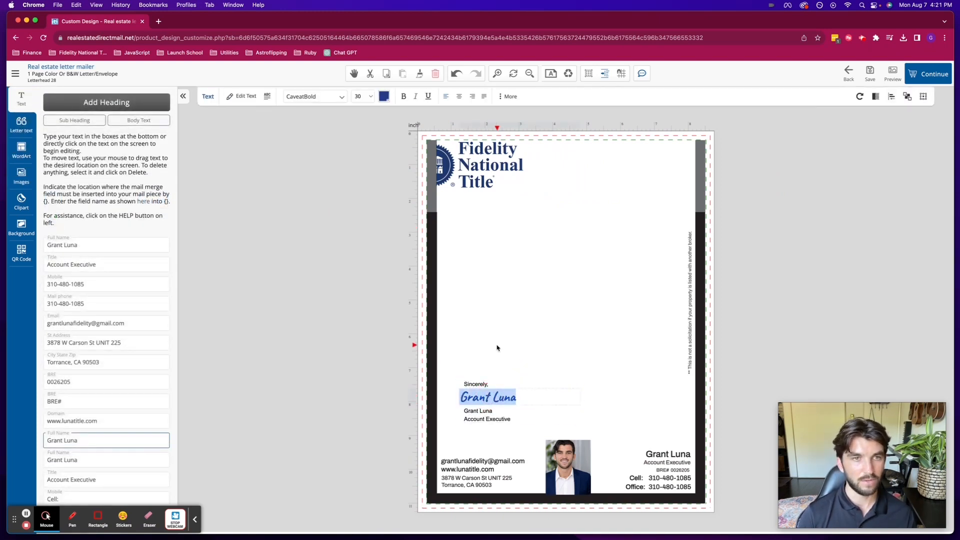
left_click(491, 397)
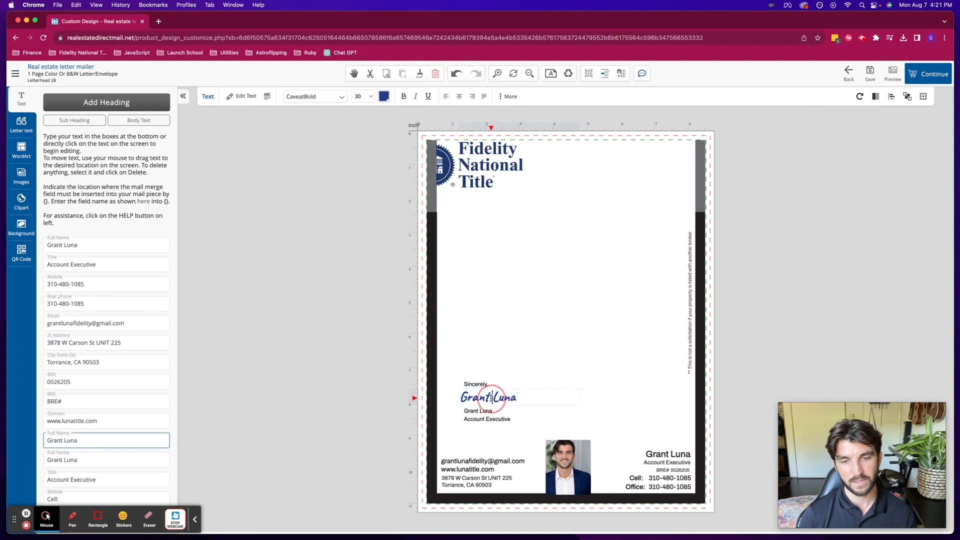
triple_click(491, 397)
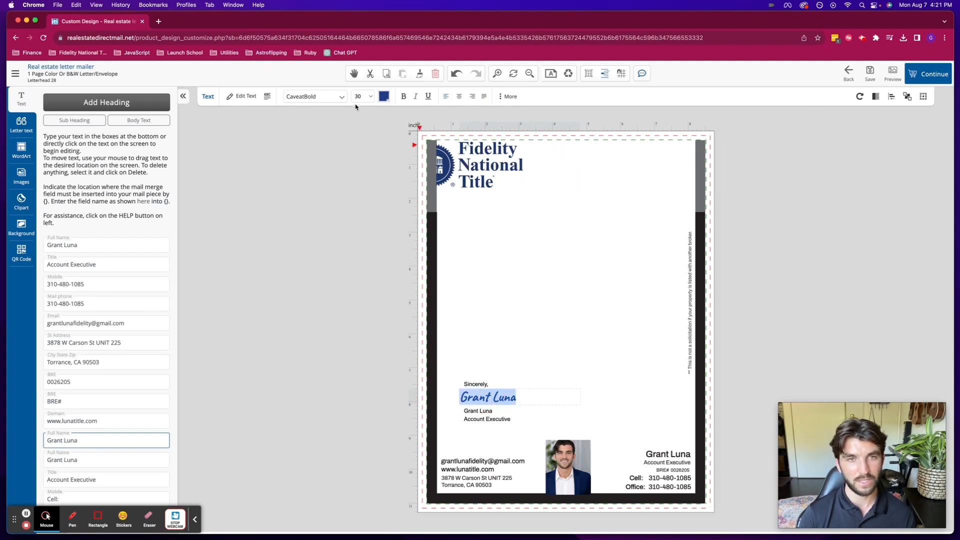
left_click(568, 271)
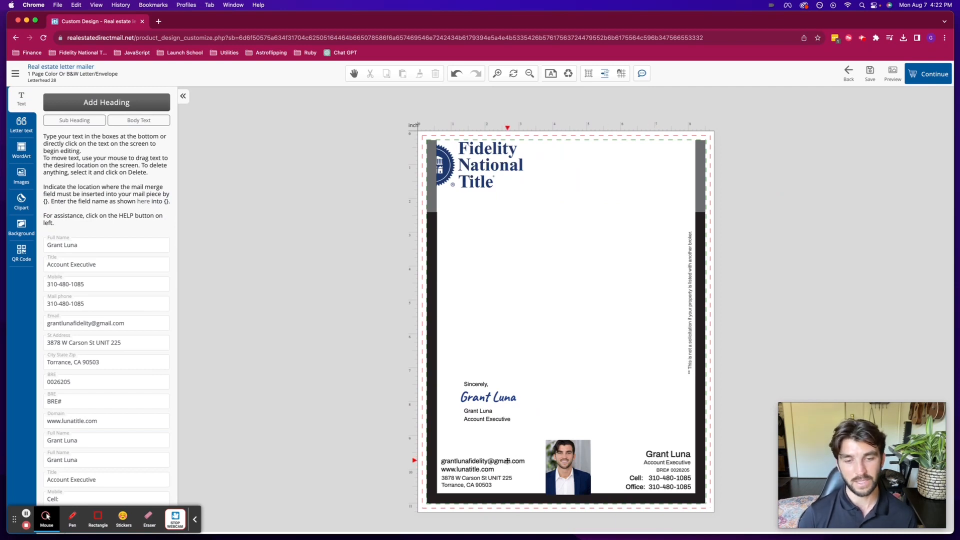
Step: Try moving the website line from the footer to the upper middle of the letter, and undo the move
left_click(483, 470)
left_click_drag(483, 470, 559, 235)
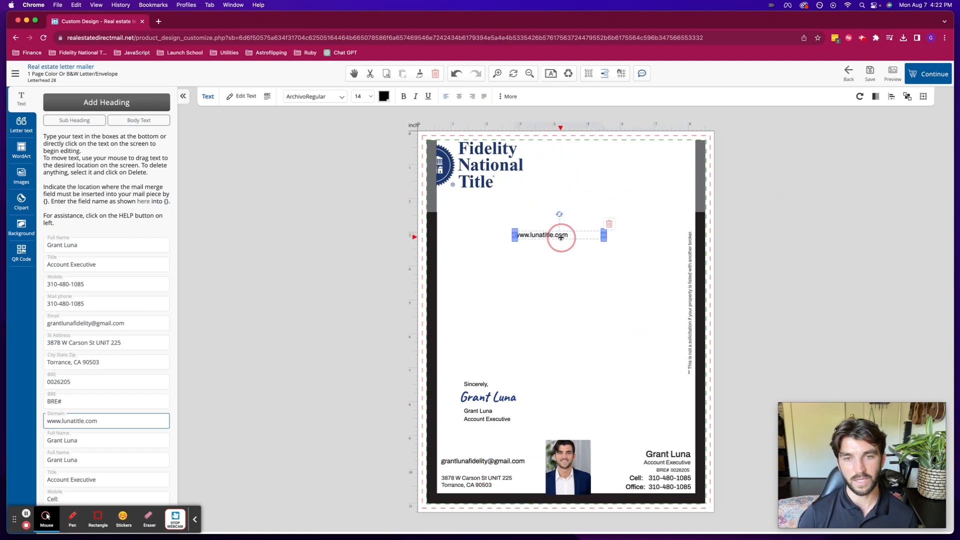
left_click(457, 75)
left_click(458, 75)
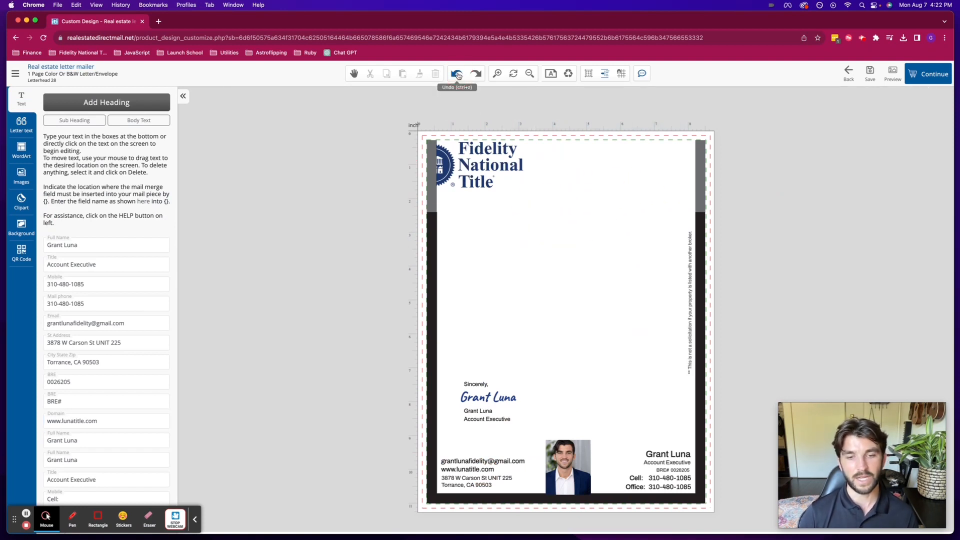
Step: Try enlarging the portrait photo in the footer by its upper-right corner, and undo the change
left_click(568, 467)
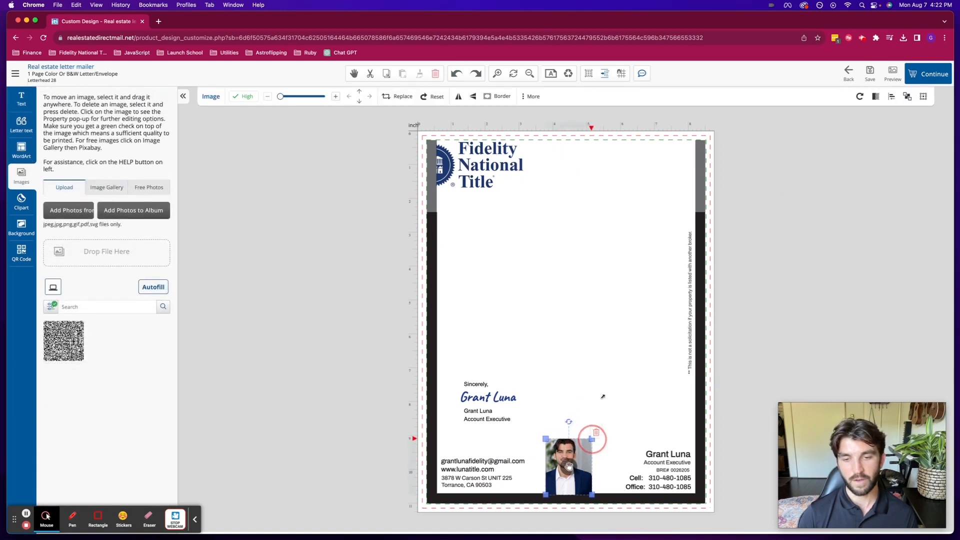
left_click_drag(592, 439, 666, 261)
left_click(457, 75)
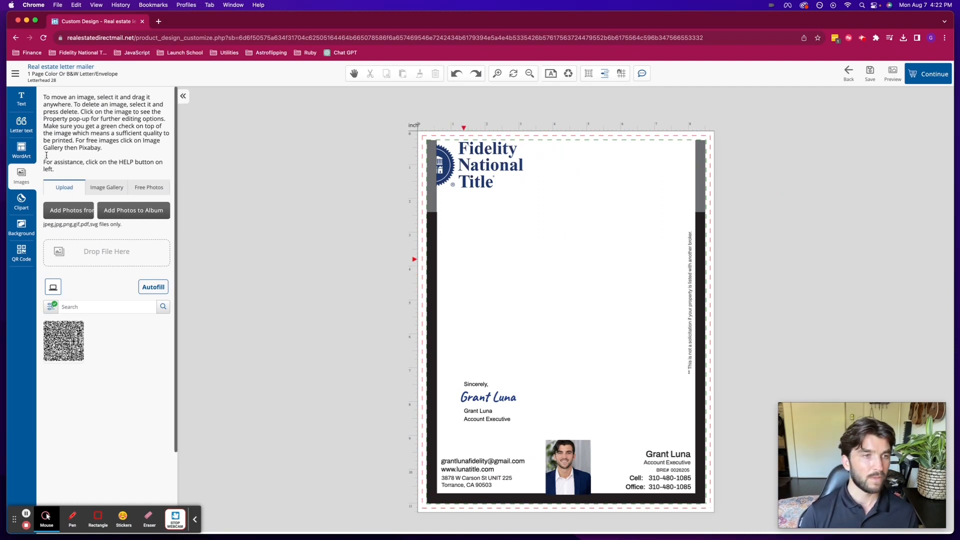
Step: Filter the pre-written letter texts to the I Have A Buyer category and preview I Have a Buyer 1 and I Have Buyers 2
left_click(21, 122)
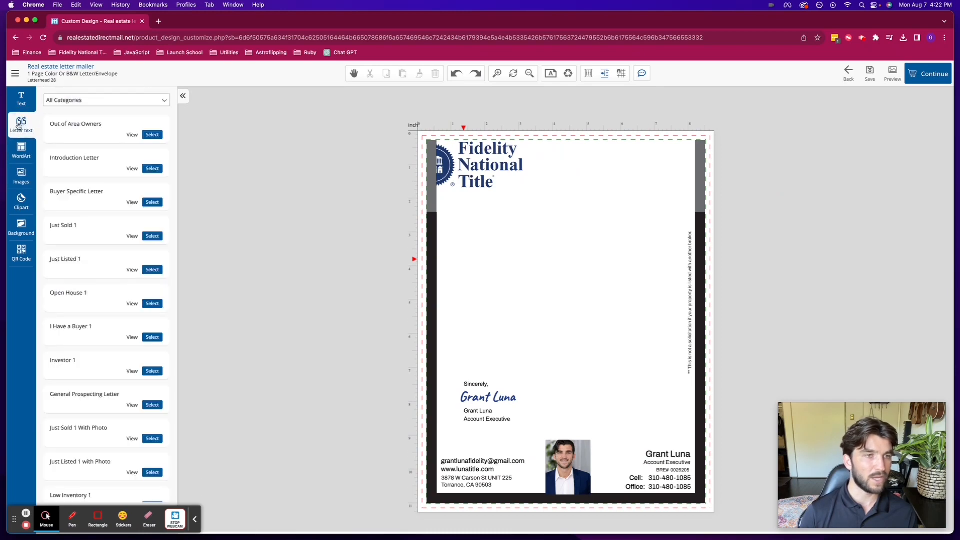
scroll(124, 174, "down", 12)
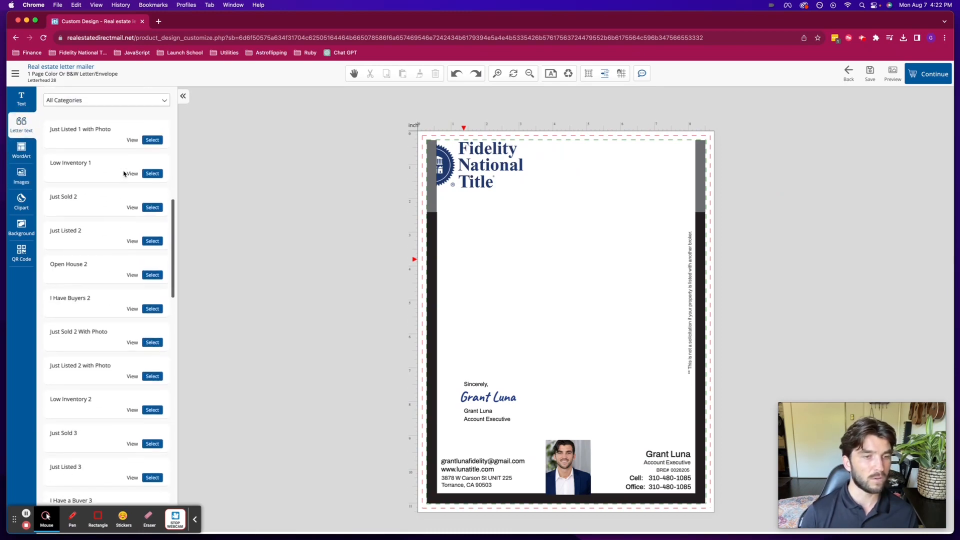
scroll(124, 173, "down", 15)
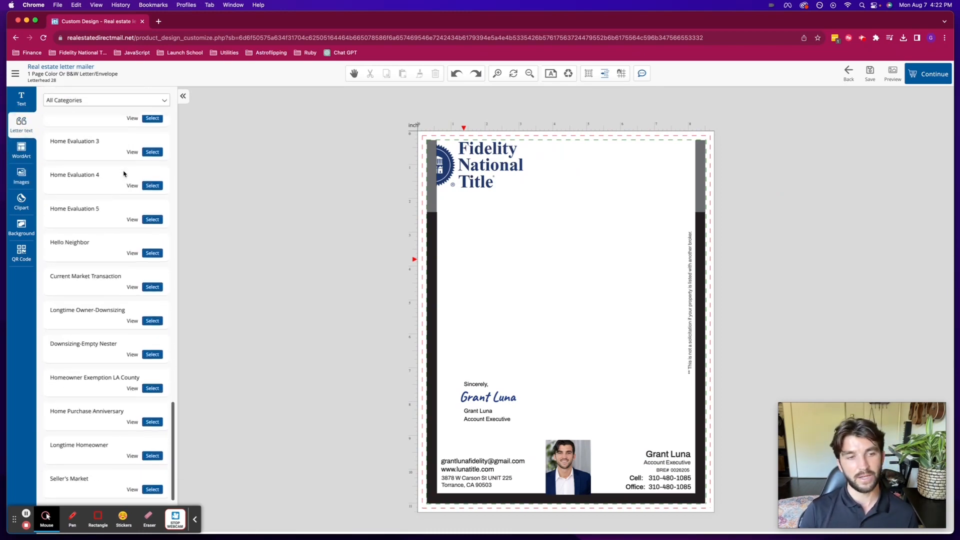
scroll(124, 174, "up", 20)
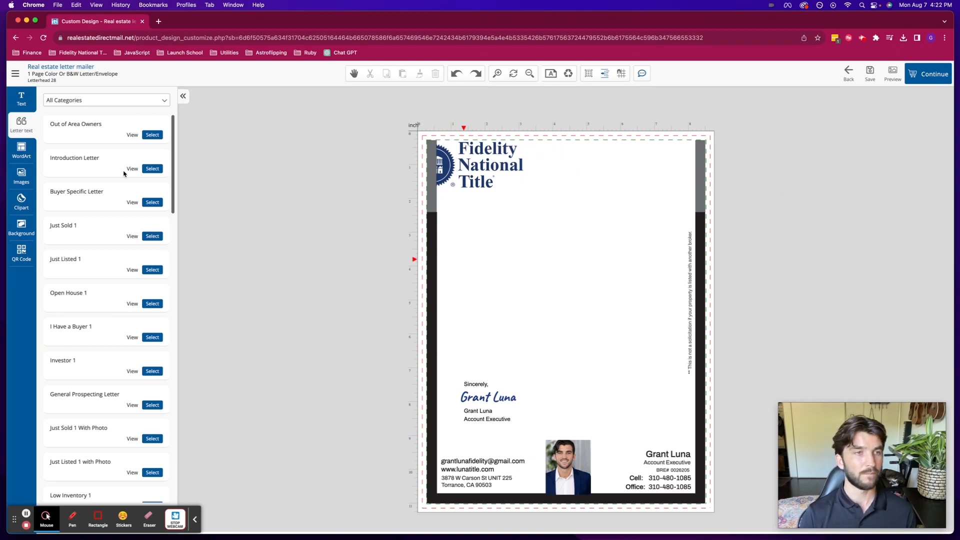
left_click(163, 100)
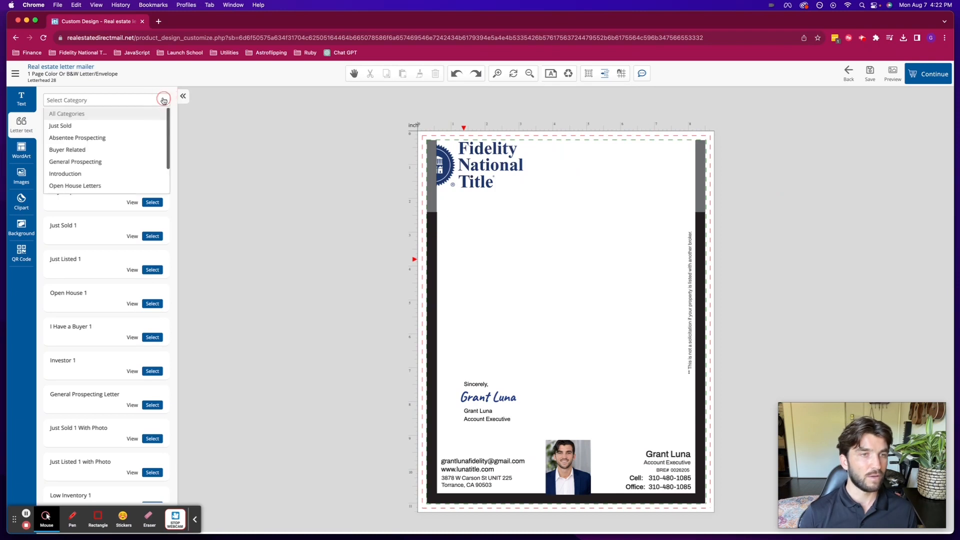
scroll(135, 122, "down", 2)
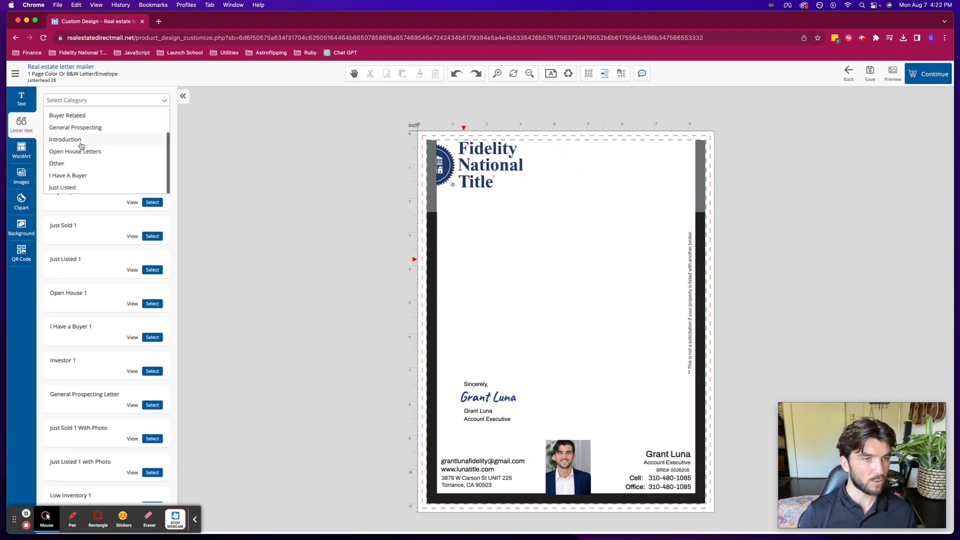
left_click(76, 176)
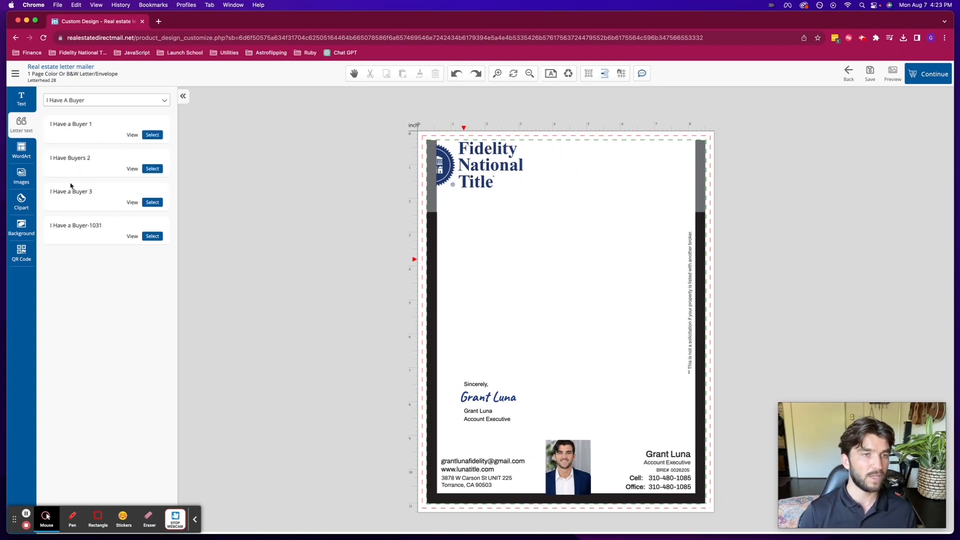
left_click(131, 136)
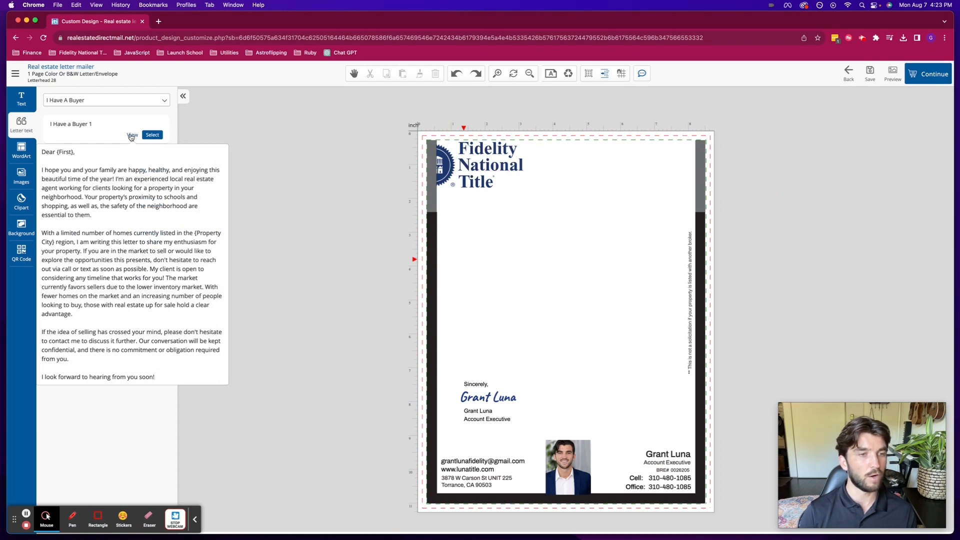
left_click(132, 169)
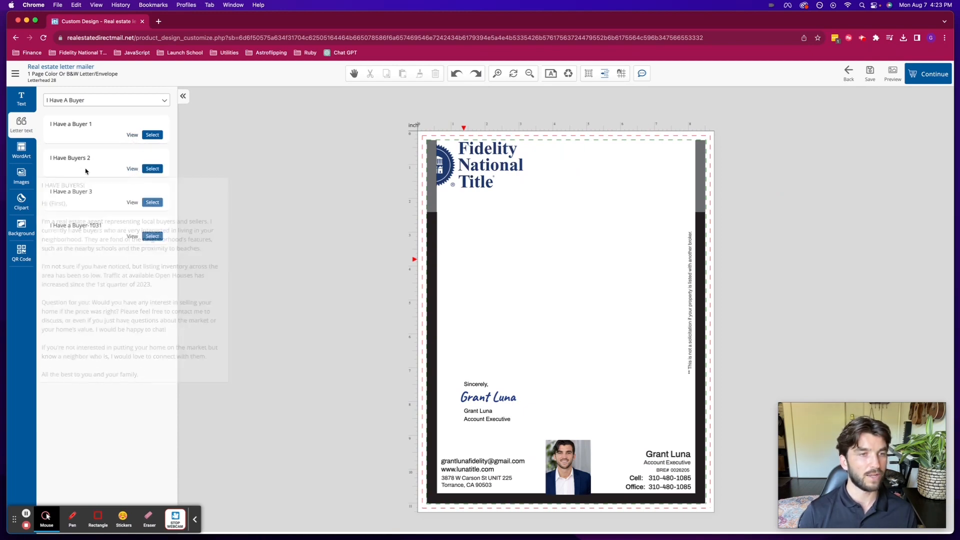
Step: Look through the available letter text categories without changing the I Have A Buyer filter
left_click(153, 101)
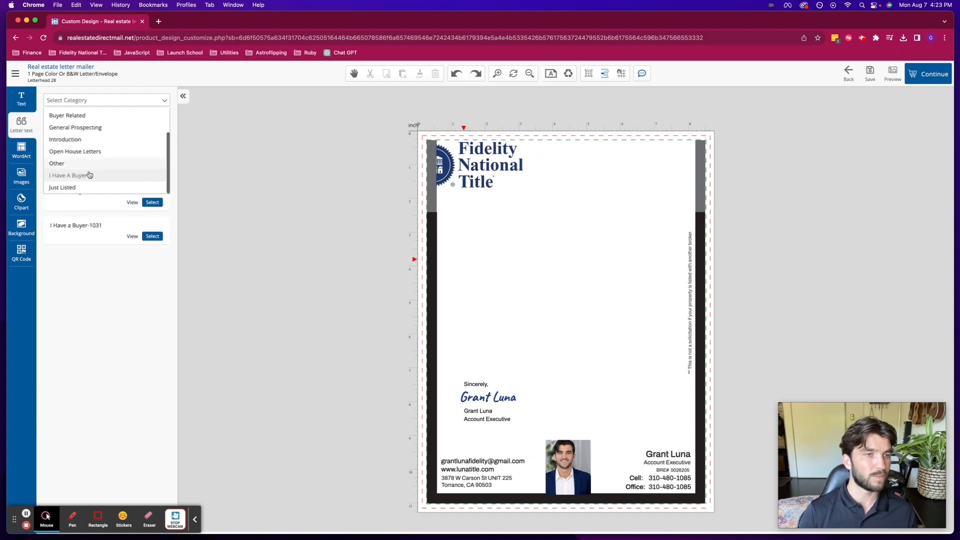
scroll(78, 180, "up", 1)
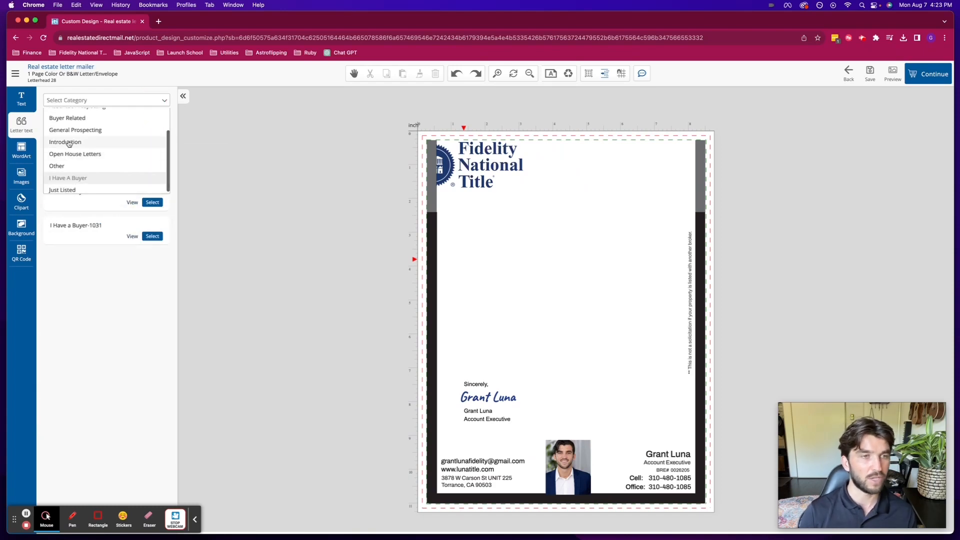
scroll(70, 143, "up", 3)
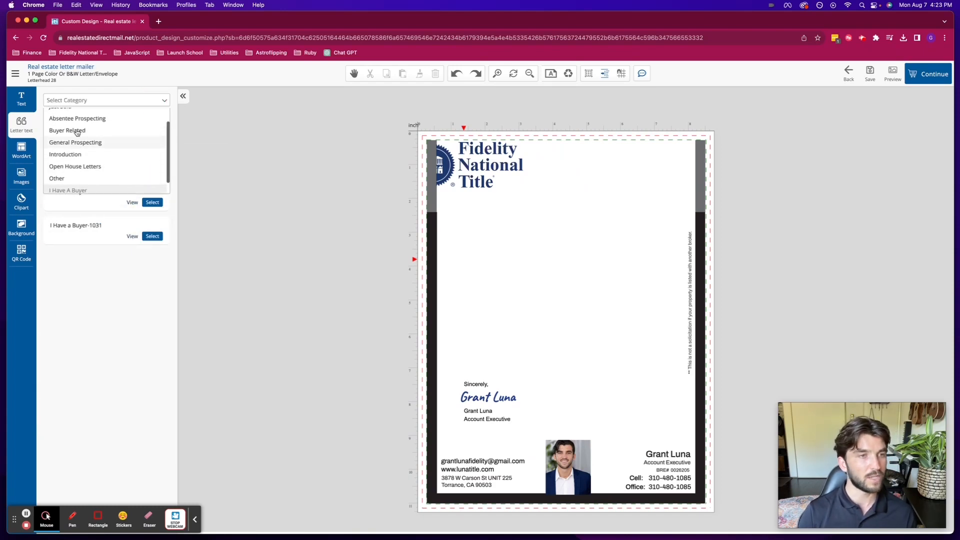
scroll(77, 144, "up", 1)
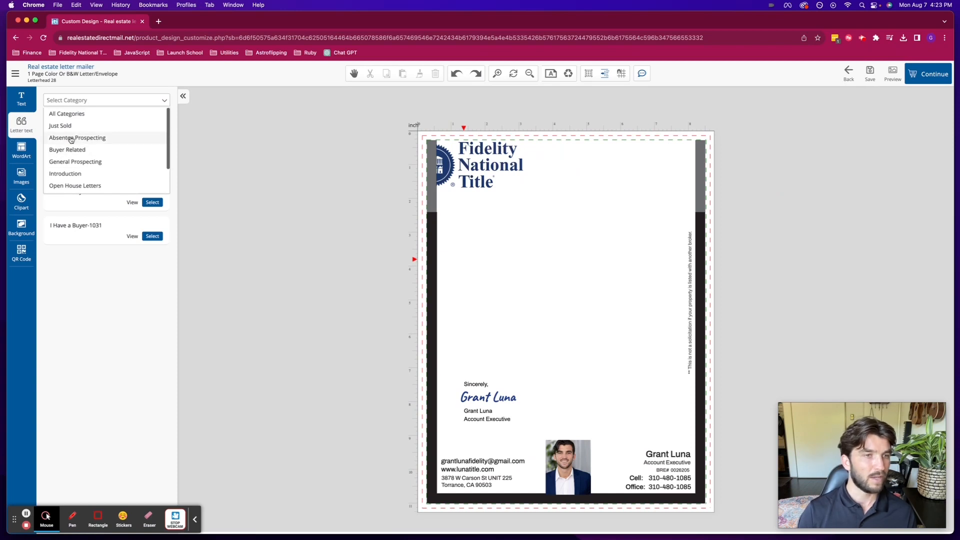
scroll(69, 142, "down", 3)
scroll(68, 136, "up", 3)
scroll(70, 138, "down", 3)
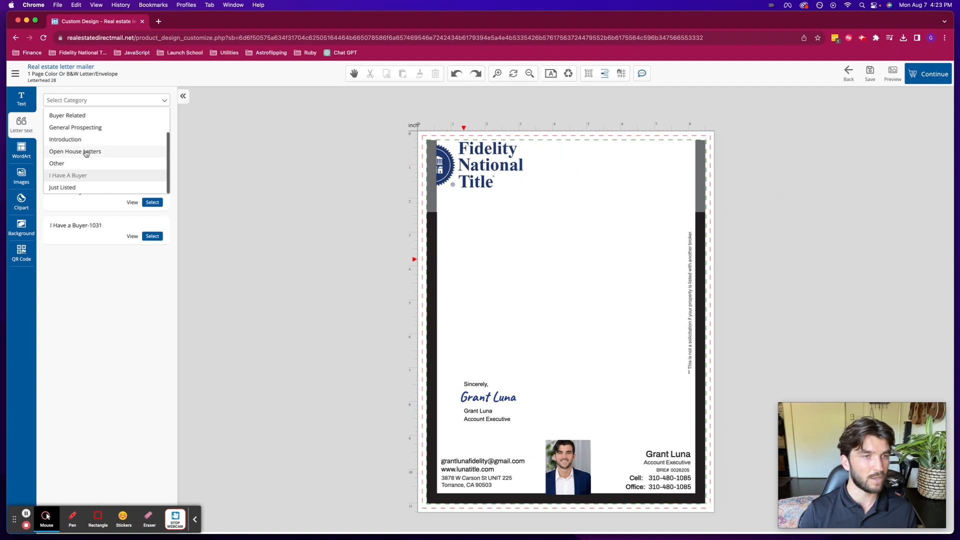
left_click(113, 279)
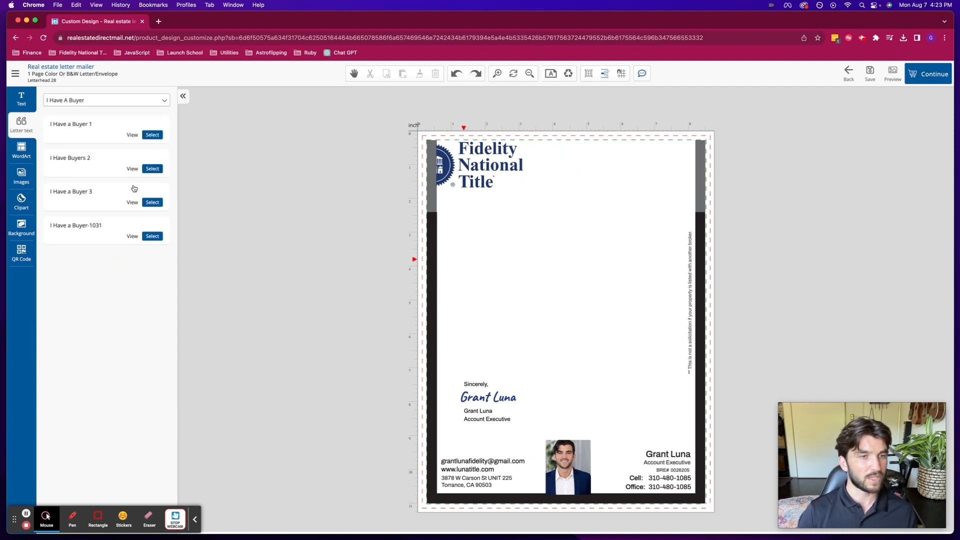
Step: Insert the I Have a Buyer 3 letter text and slightly enlarge its text block to font size 13
left_click(152, 203)
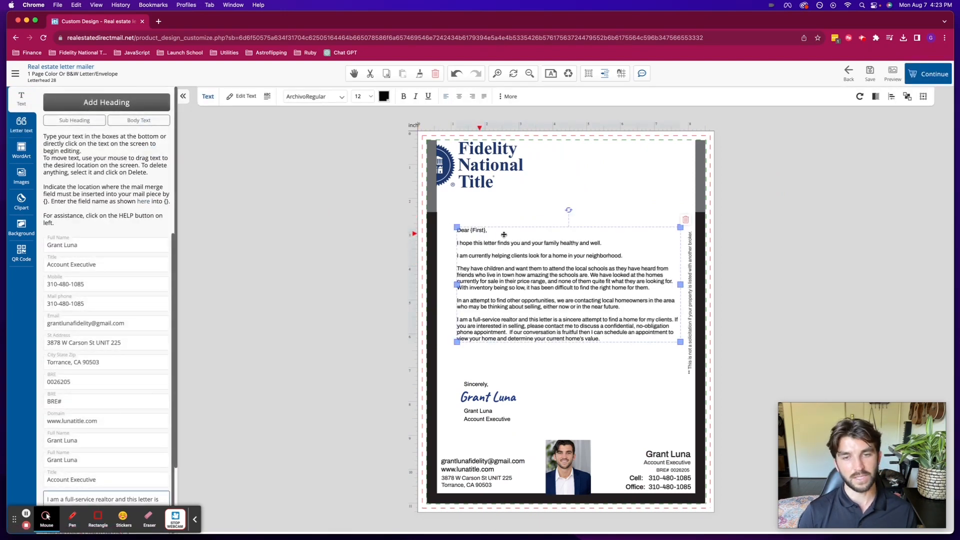
left_click(449, 274)
left_click(498, 291)
left_click_drag(457, 343, 464, 373)
mouse_move(542, 320)
left_mouse_down()
mouse_move(547, 326)
mouse_move(543, 319)
left_mouse_up()
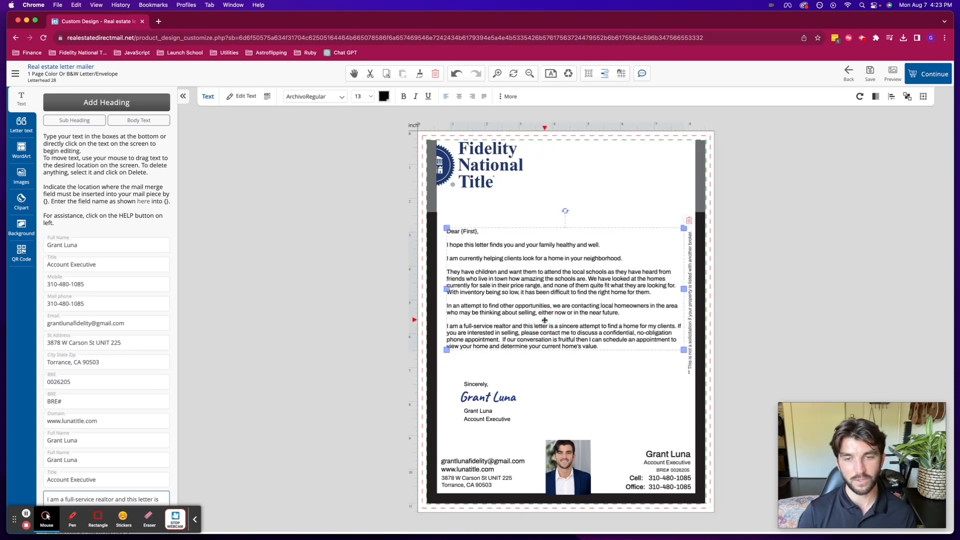
Step: Set the whole letter body to font size 16, then shrink the block to size 15 and fit it between the logo and the closing
left_click_drag(602, 346, 445, 231)
left_click(370, 96)
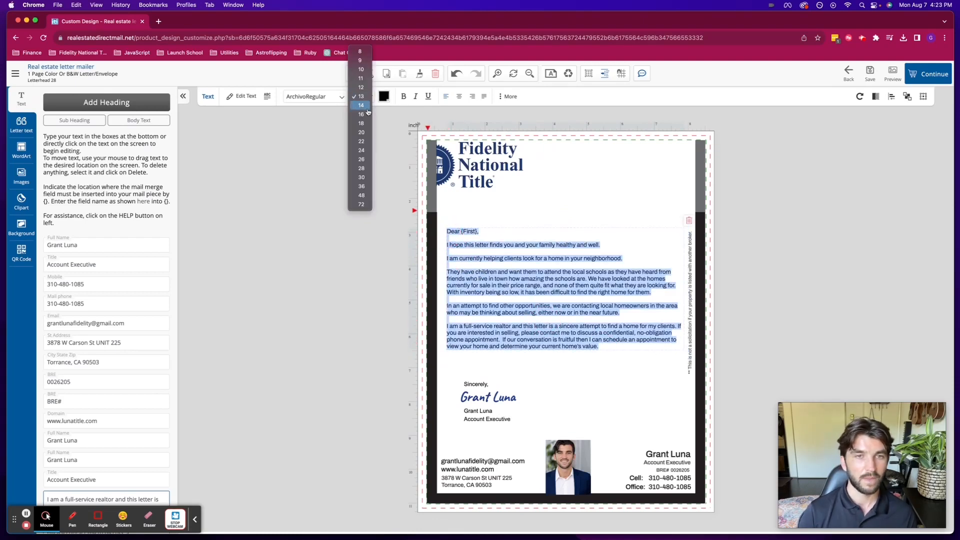
left_click(367, 116)
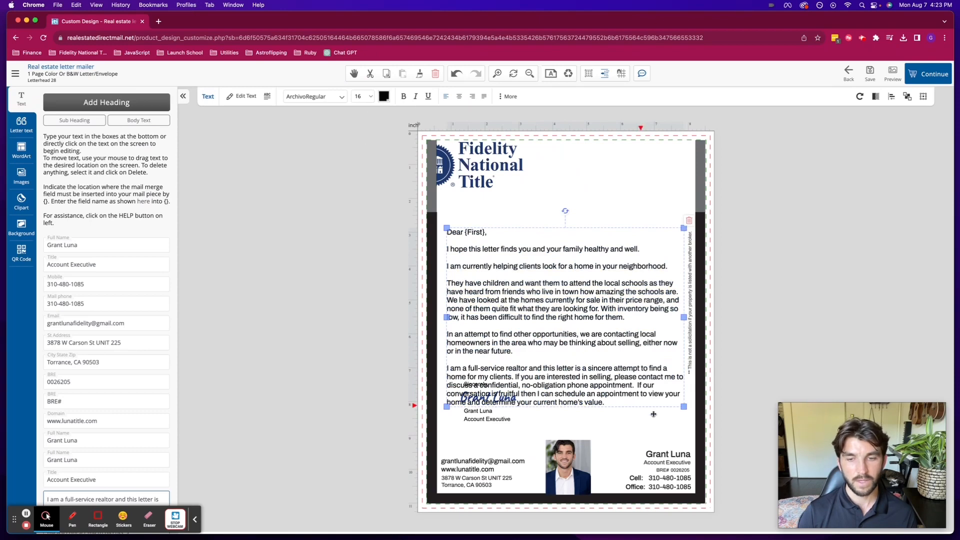
left_click_drag(684, 406, 682, 405)
mouse_move(673, 388)
left_mouse_down()
mouse_move(623, 299)
mouse_move(663, 361)
mouse_move(656, 353)
mouse_move(681, 365)
mouse_move(676, 371)
left_mouse_up()
left_click(738, 303)
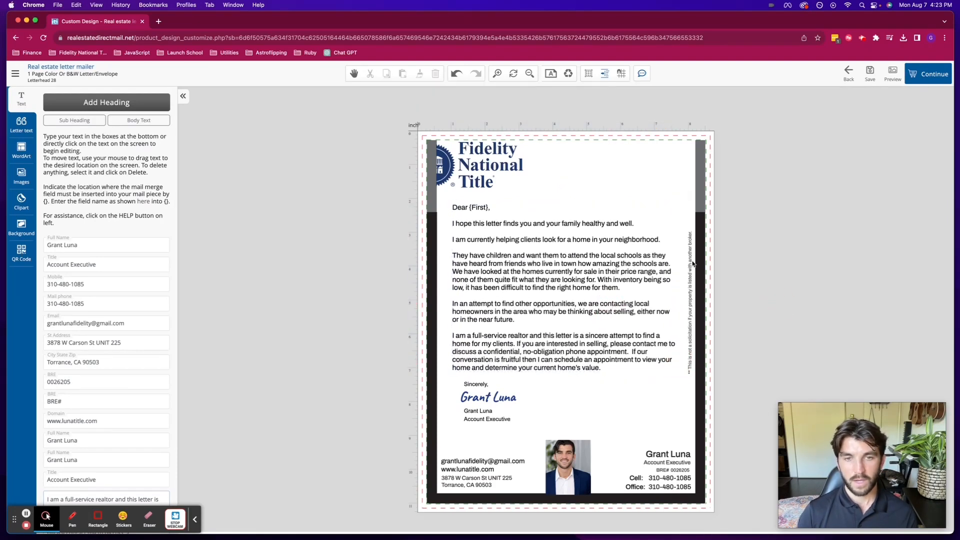
Step: Replace the {First} merge field in the letter's greeting with Homeowner
left_click(490, 206)
triple_click(490, 207)
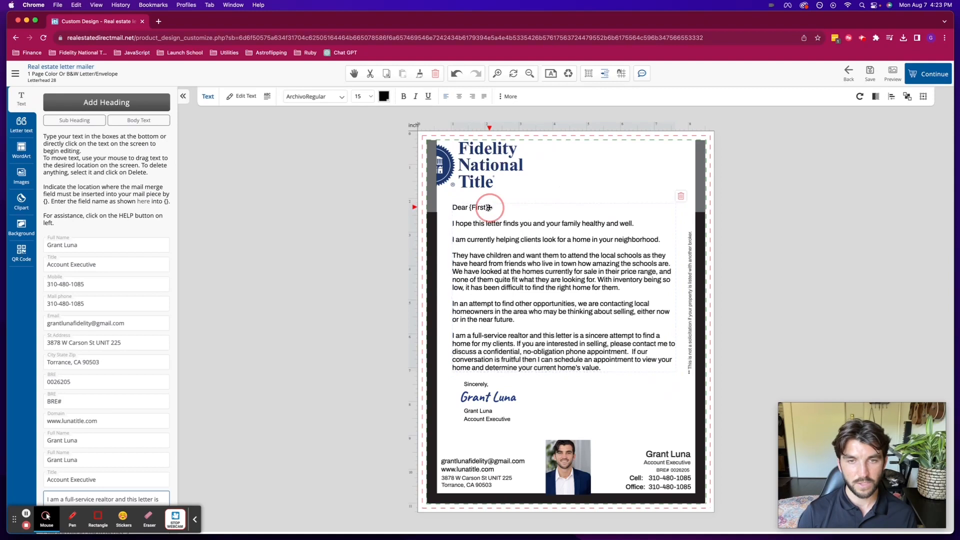
left_click(487, 215)
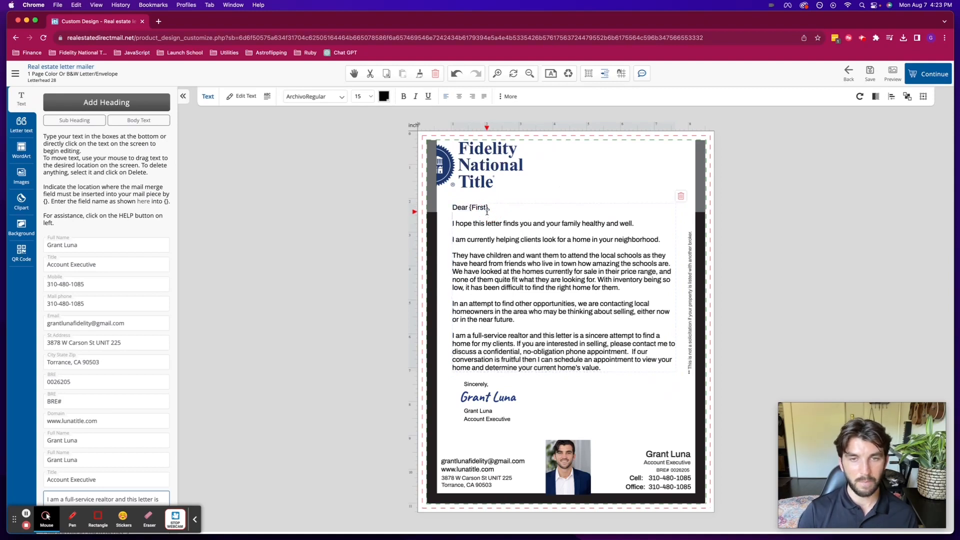
left_click_drag(489, 207, 472, 207)
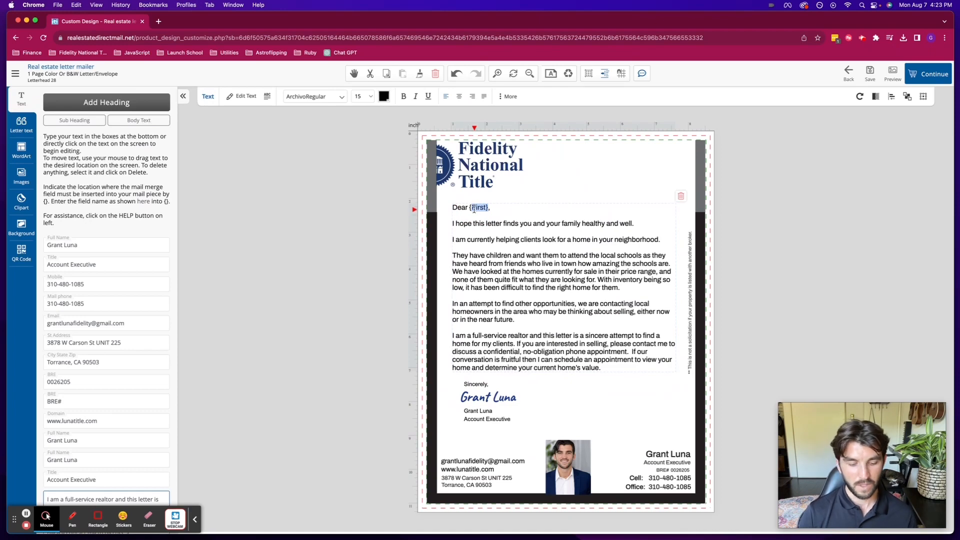
left_click(470, 207)
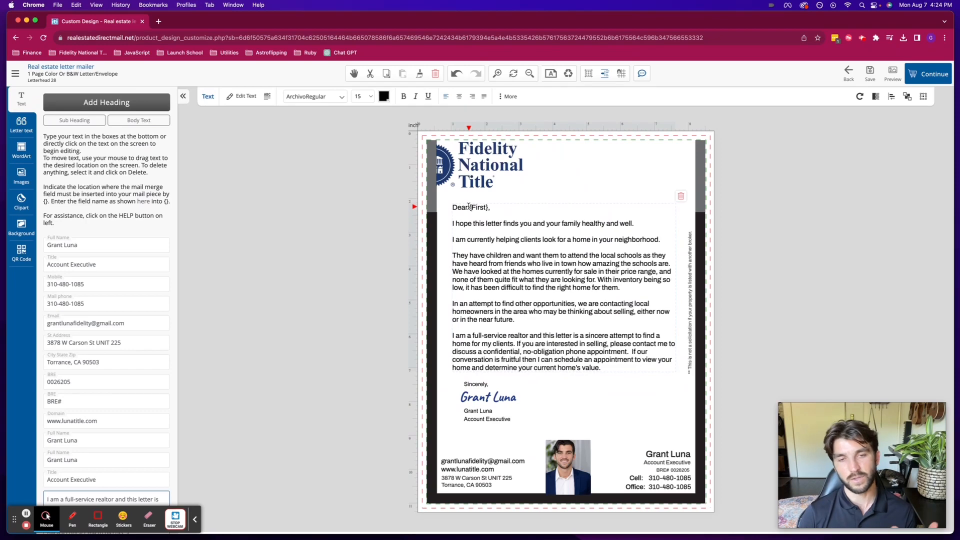
left_click(488, 207)
left_click_drag(487, 207, 469, 207)
key("BackSpace")
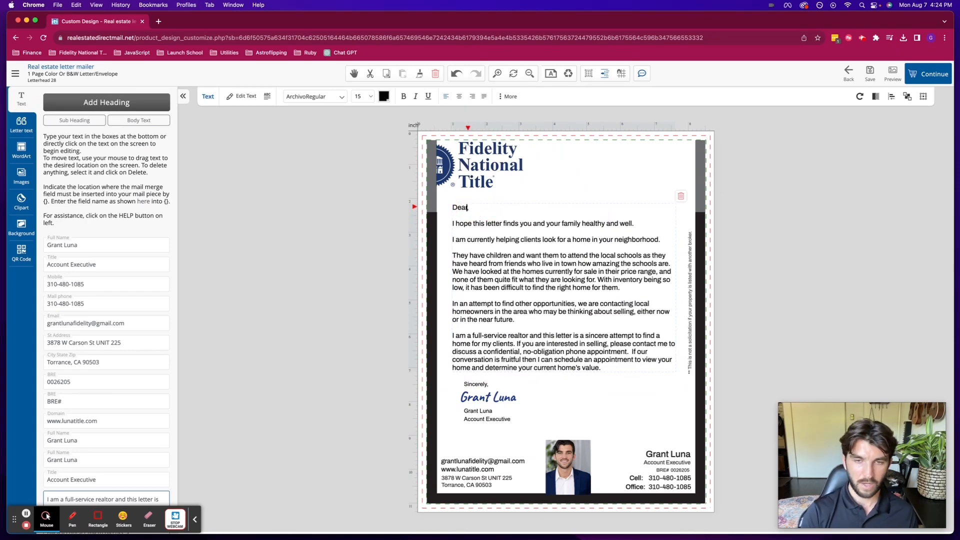
type("Homeowner")
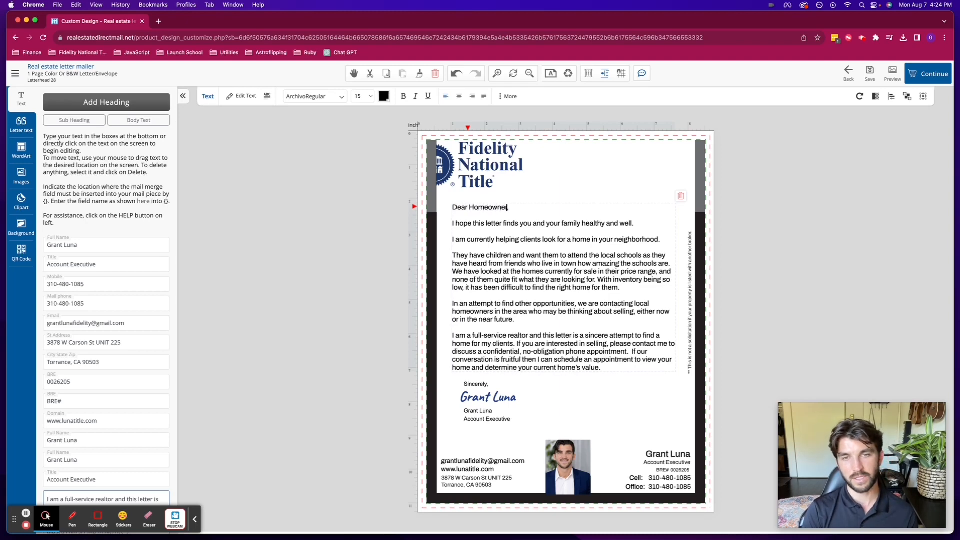
Step: Change the greeting's addressee to South Shores Homeowner and deselect the letter text
left_click_drag(507, 207, 468, 207)
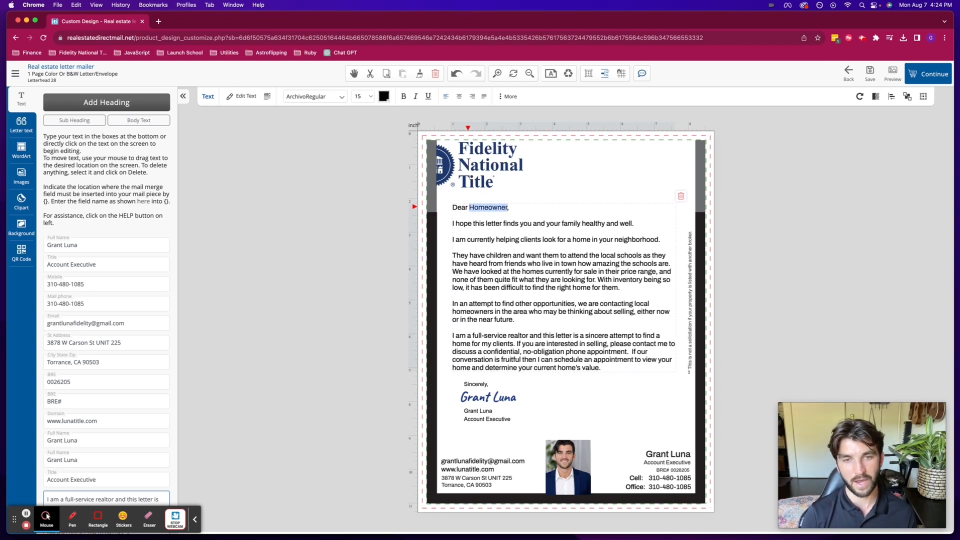
type("South Sho")
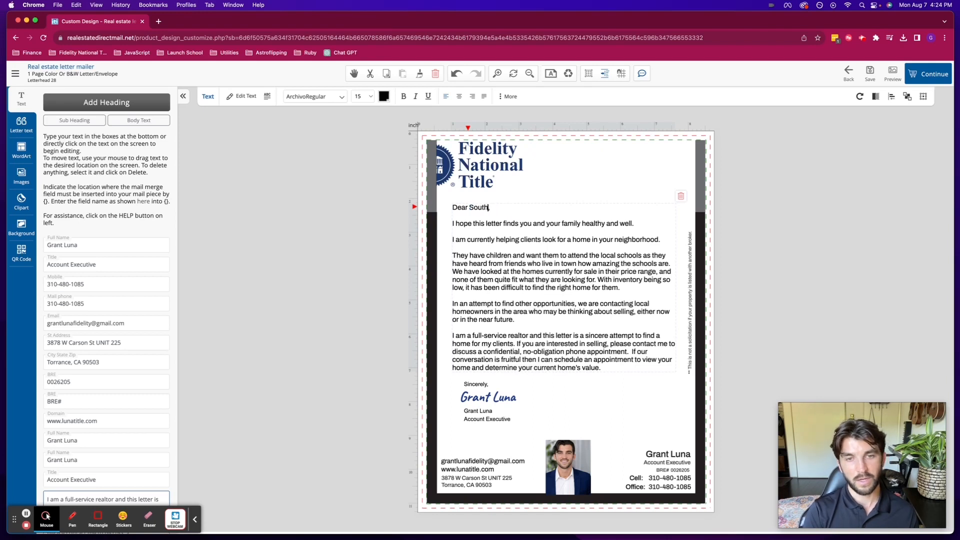
type("res Home")
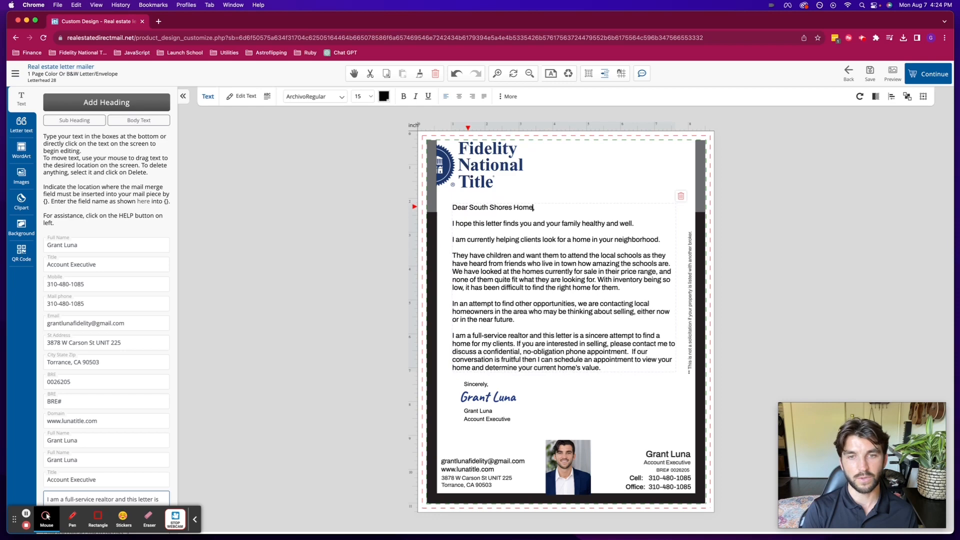
type("owner")
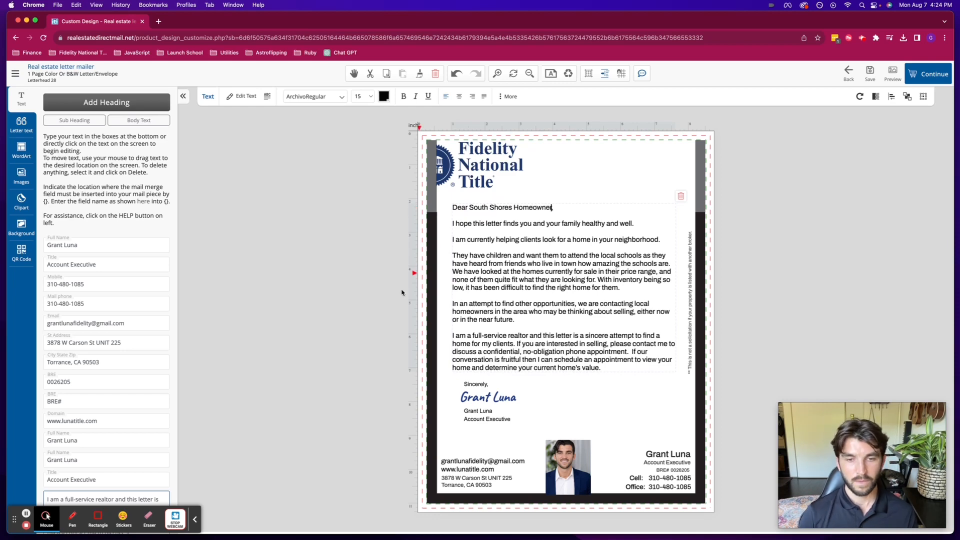
left_click(380, 300)
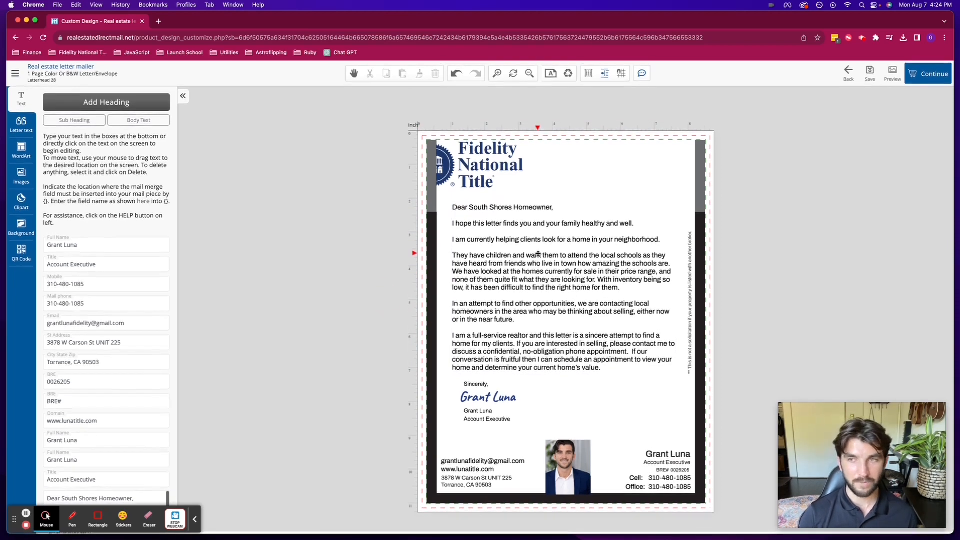